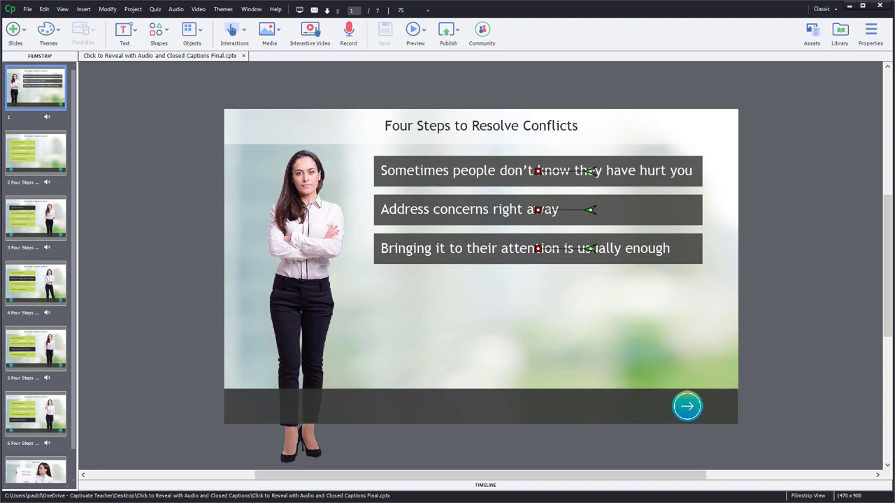
# Look through slides 2 to 6 of the Four Steps to Resolve Conflicts project.
pyautogui.click(51, 153)
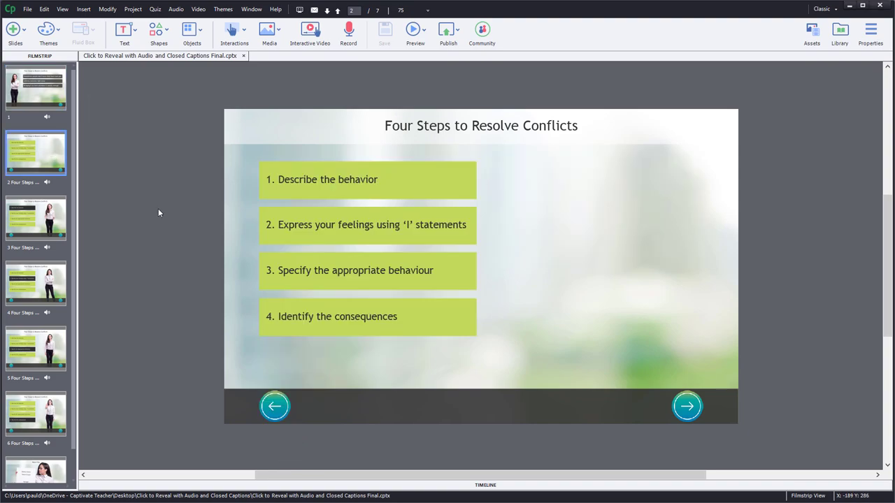
pyautogui.press('Down')
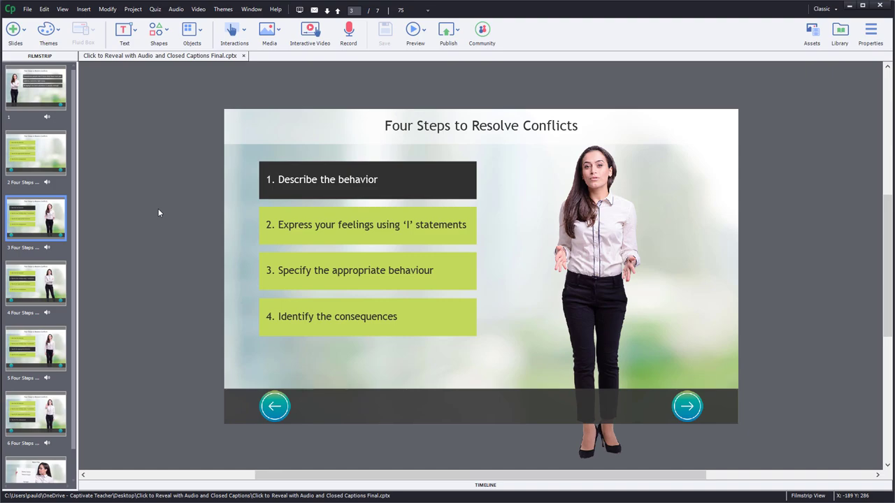
pyautogui.press('Down')
pyautogui.press('Down')
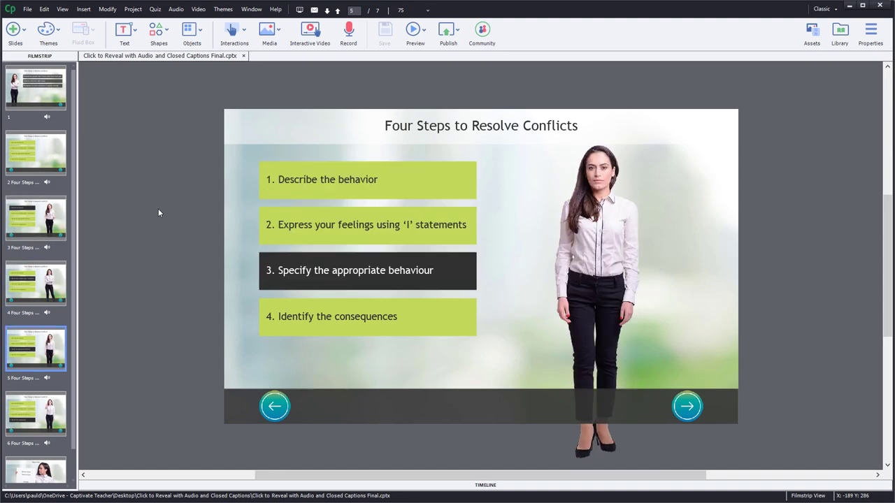
pyautogui.press('Down')
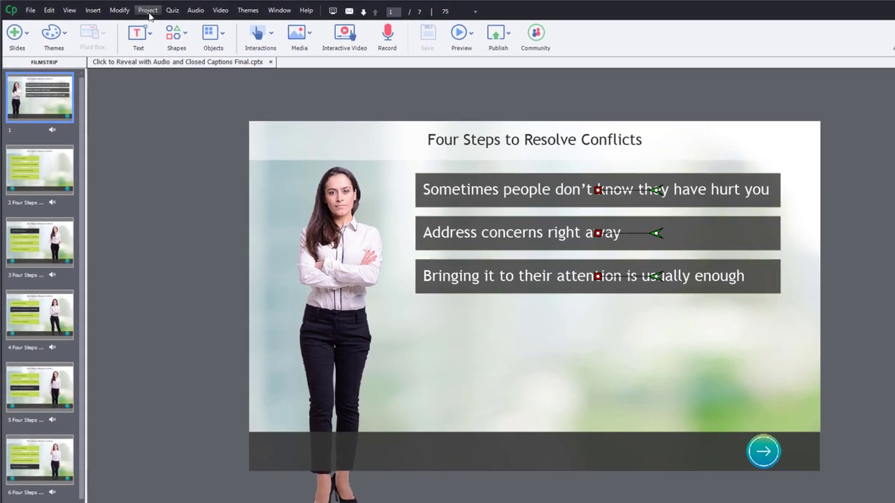
# Create a new user variable named _FakeSlideNumber in the project.
pyautogui.click(133, 9)
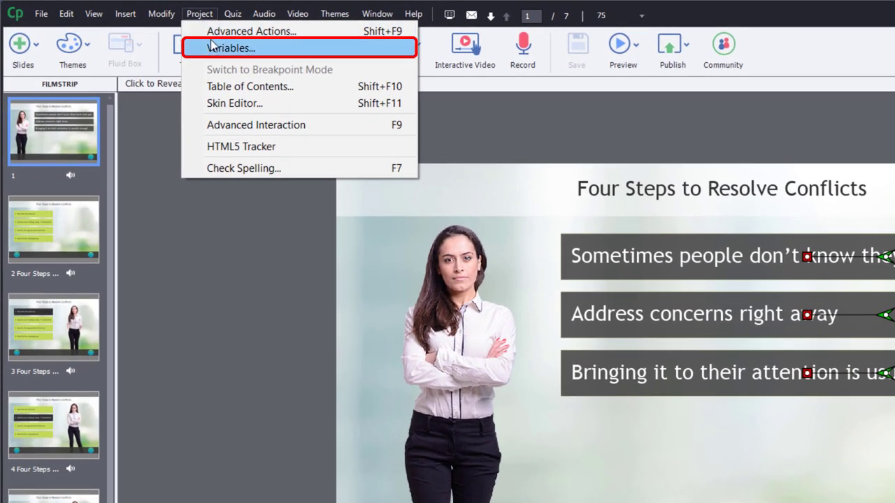
pyautogui.click(212, 47)
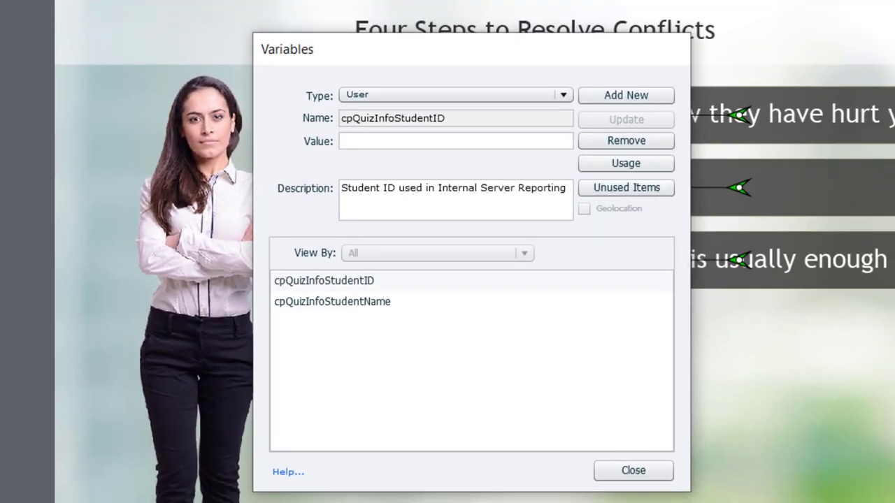
pyautogui.click(617, 92)
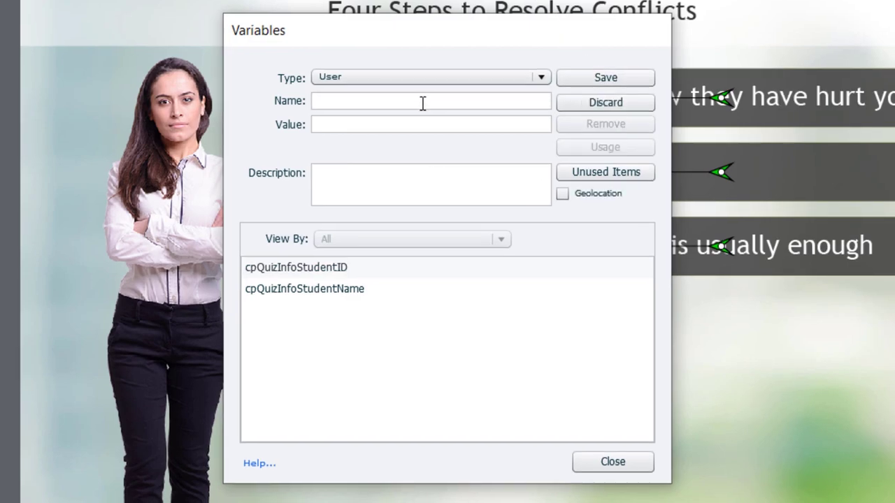
pyautogui.write('_FakeSlideNumber')
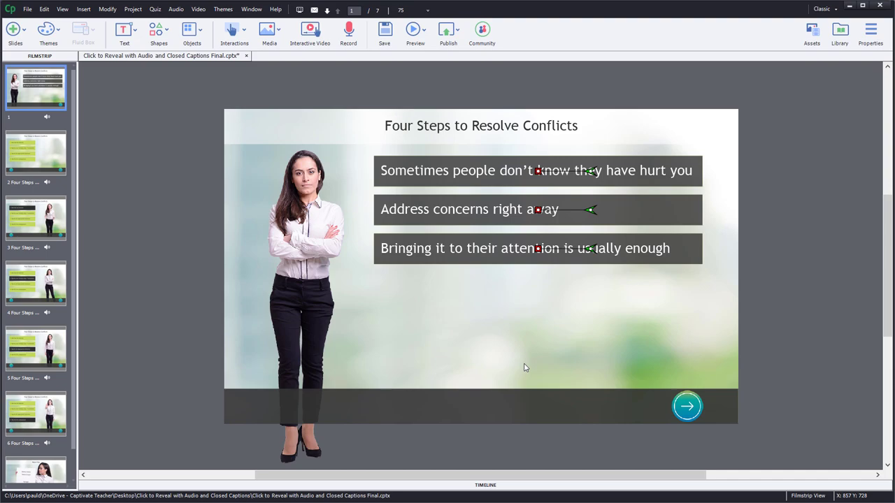
# Start a new blank advanced action named FakeSlideNumber.
pyautogui.click(136, 11)
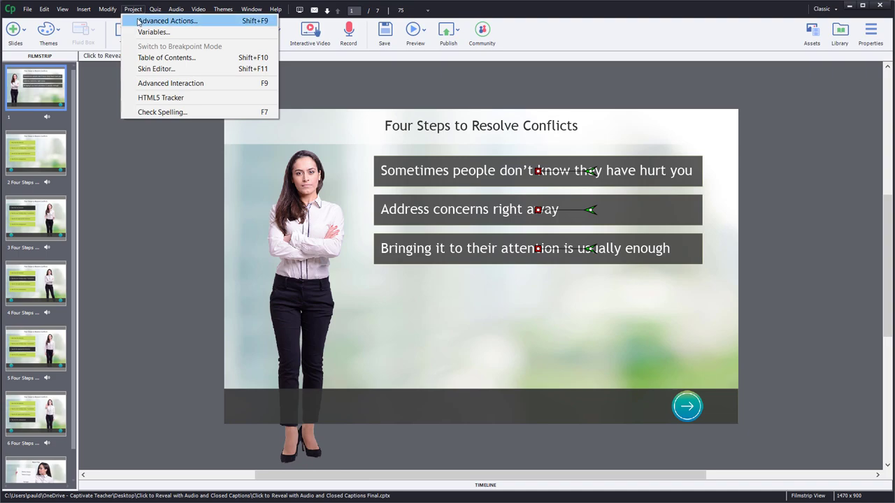
pyautogui.click(140, 22)
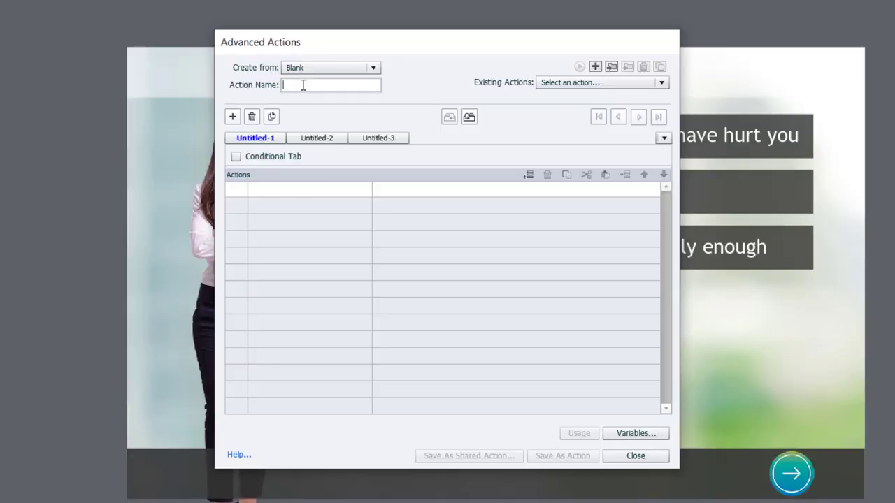
pyautogui.write('Fa')
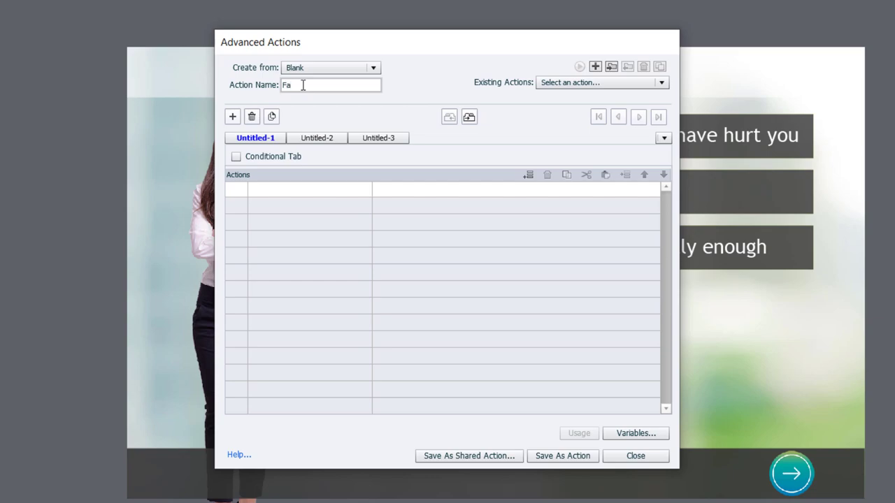
pyautogui.write('keSlideNumber')
# Make the action assign the literal value 1 to the _FakeSlideNumber variable, and save the action.
pyautogui.click(271, 192)
pyautogui.press('a')
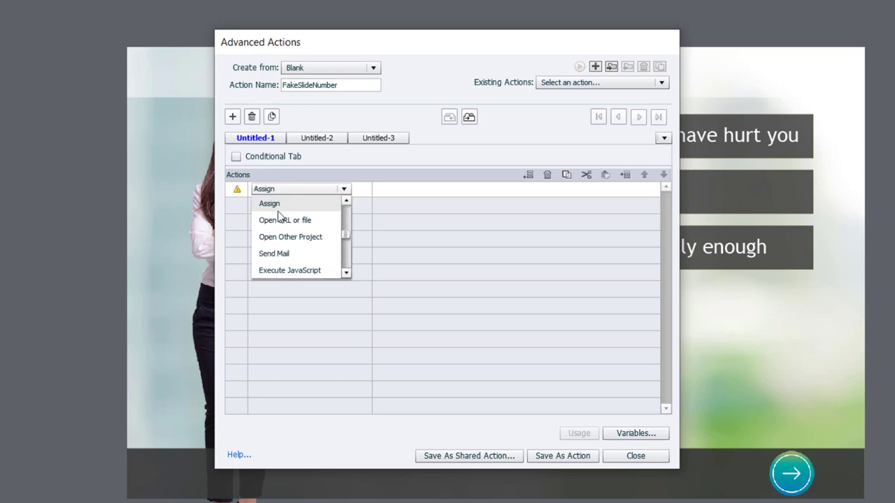
pyautogui.click(277, 211)
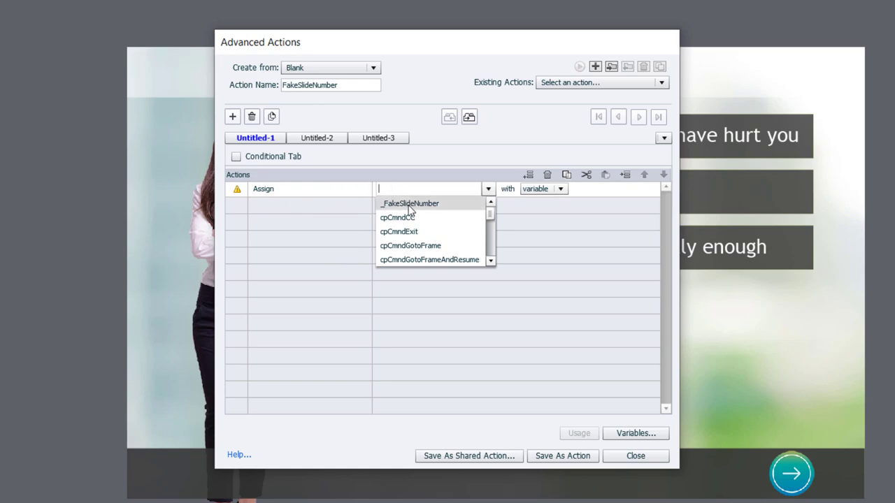
pyautogui.click(411, 204)
pyautogui.click(495, 189)
pyautogui.click(488, 212)
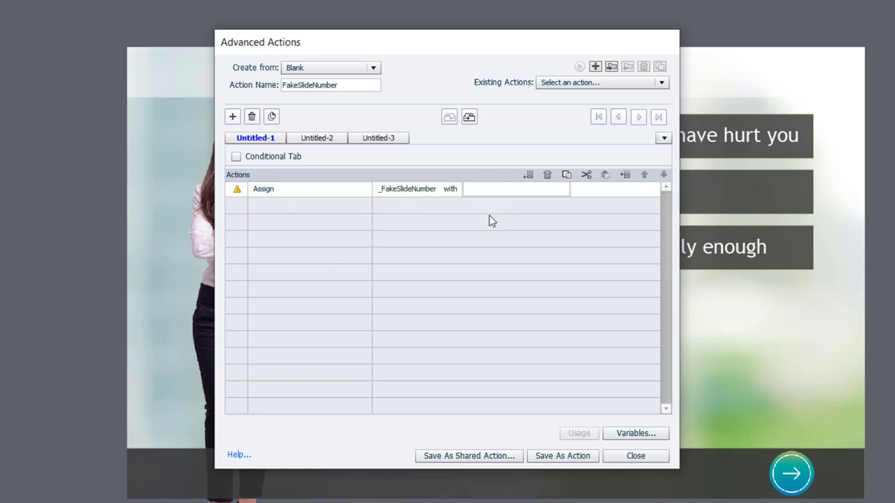
pyautogui.write('1')
pyautogui.press('Return')
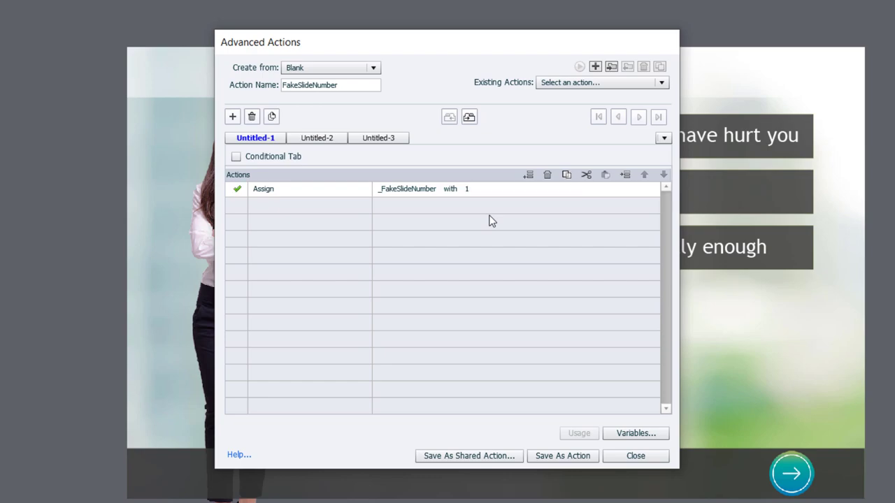
pyautogui.click(570, 458)
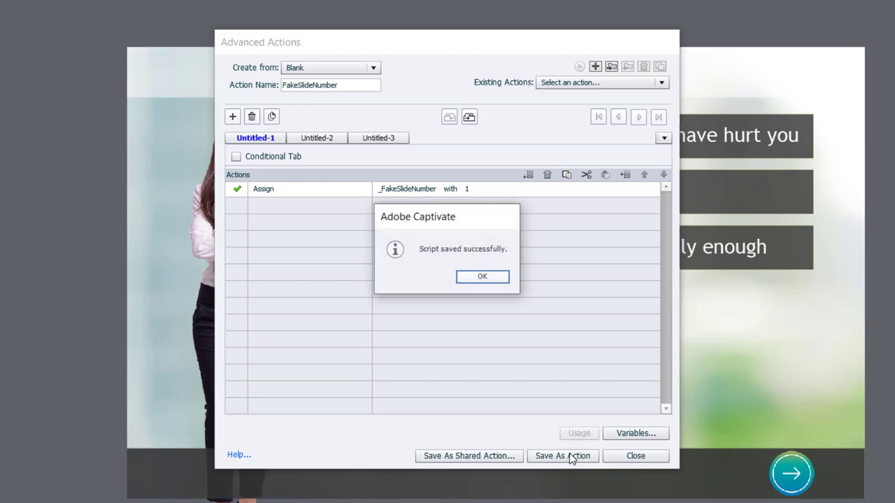
pyautogui.click(484, 278)
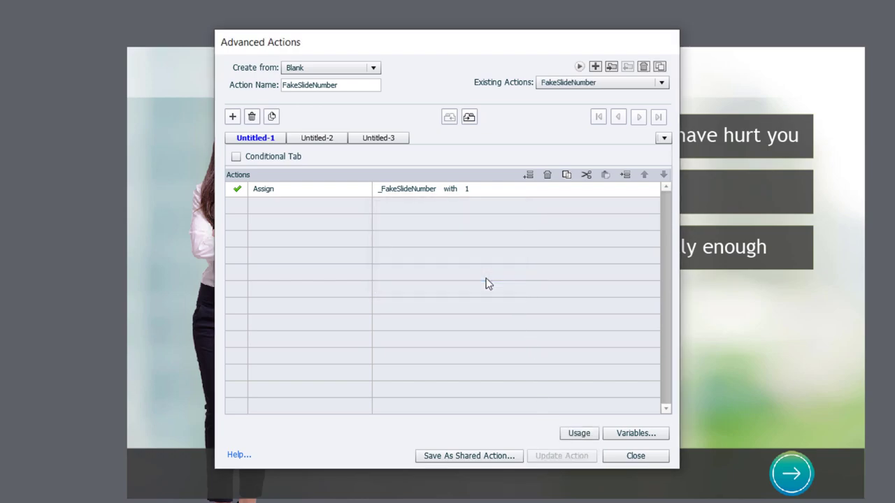
# Set up the action as a shared action with the description "Simple input the slide number that you would like this slide to appear as.".
pyautogui.click(463, 456)
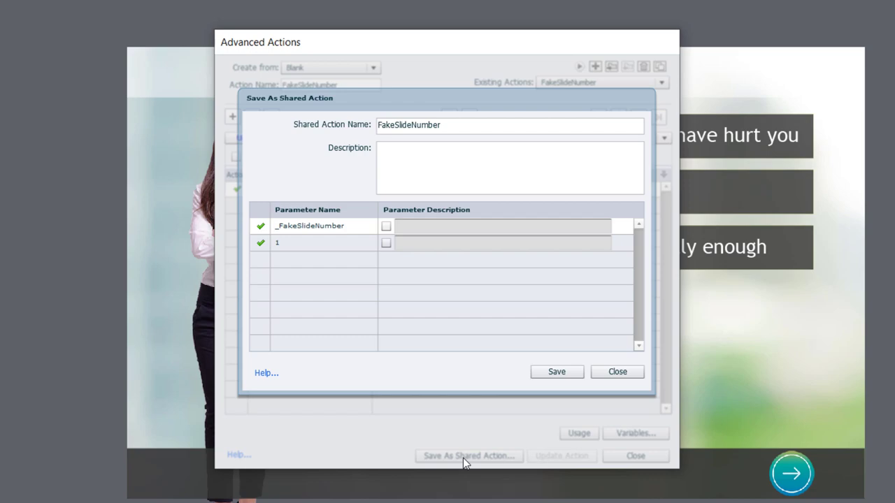
pyautogui.click(426, 155)
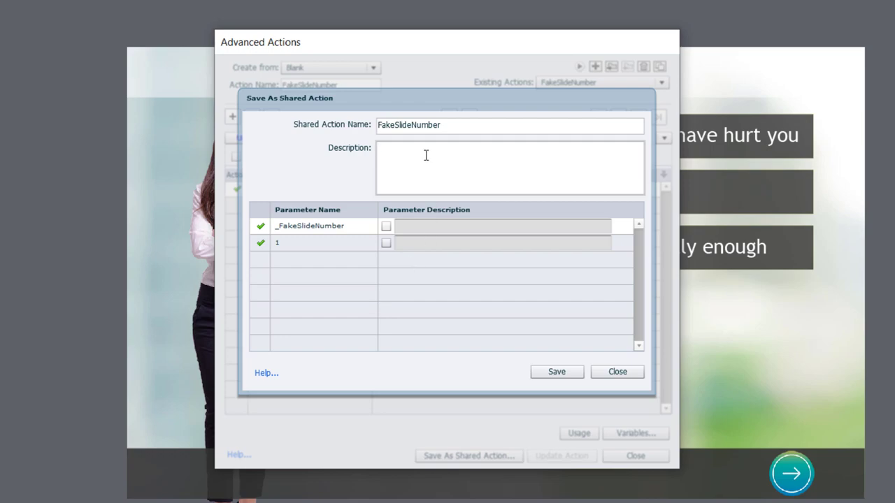
pyautogui.write('Simple input the slide number that you would like this slide to appear as.')
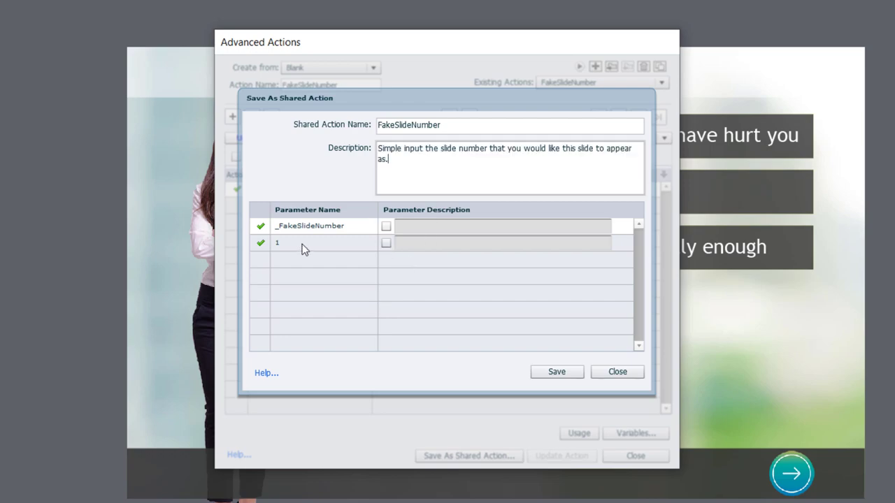
# Make the value 1 a parameter described as "Fake slide number" and save the shared action.
pyautogui.click(387, 244)
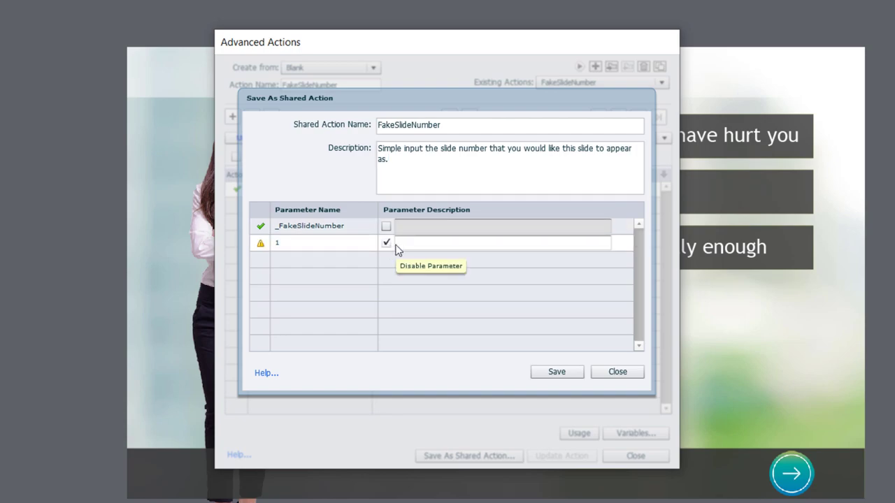
pyautogui.click(398, 243)
pyautogui.write('Fake')
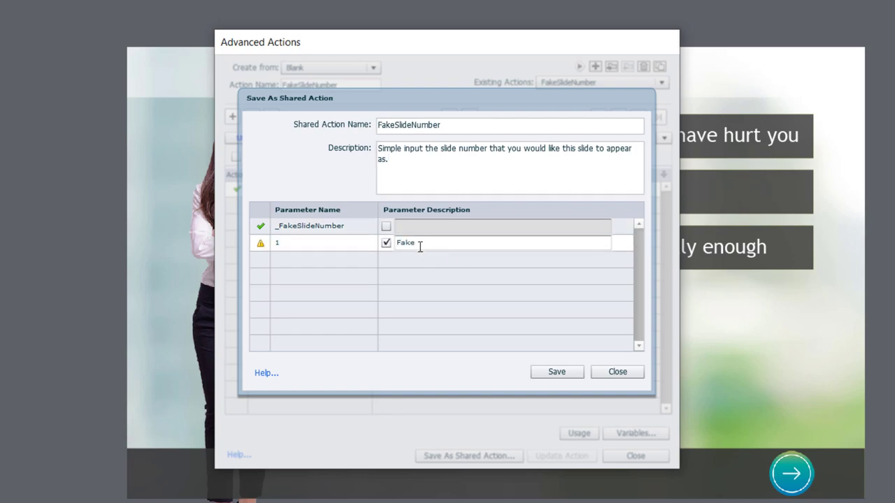
pyautogui.write(' slide number')
pyautogui.click(559, 372)
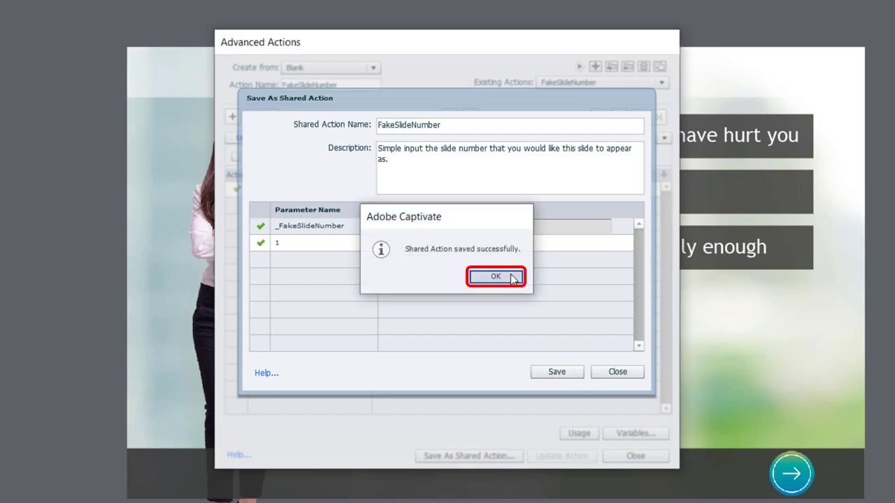
pyautogui.click(514, 278)
pyautogui.click(633, 456)
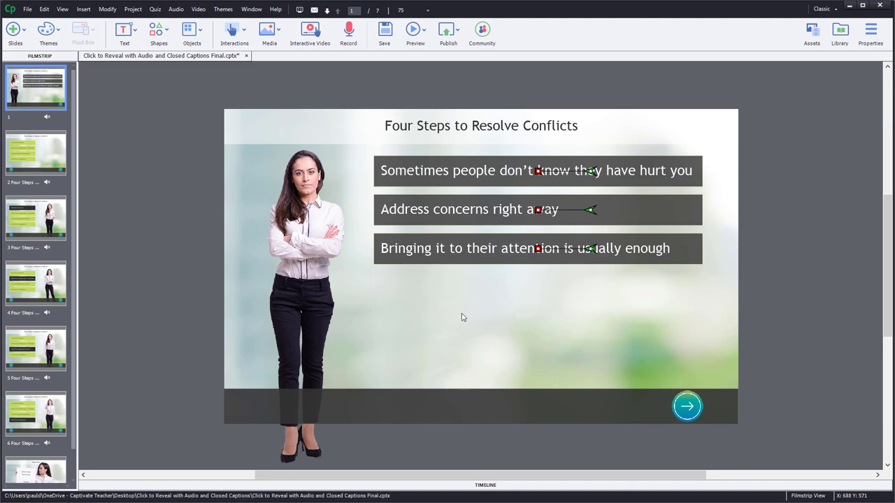
# Draw a rectangle smart shape about 248 x 52 px in the dark footer bar of slide 1.
pyautogui.click(162, 31)
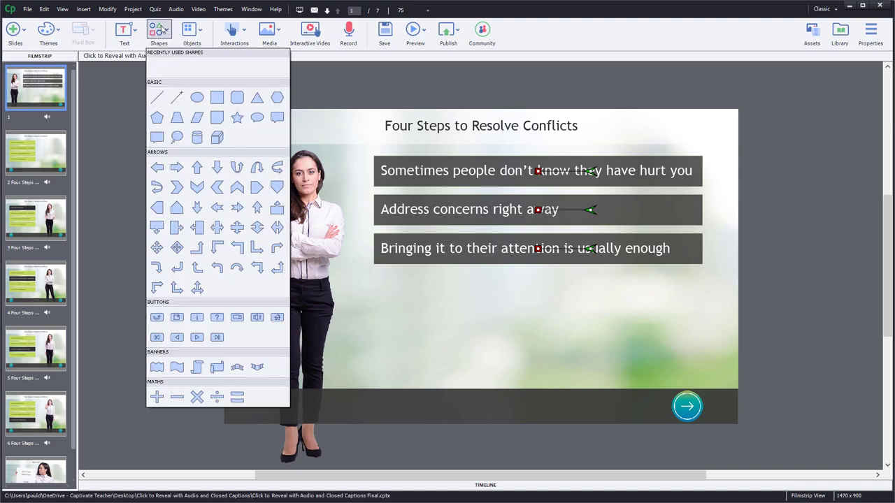
pyautogui.click(216, 97)
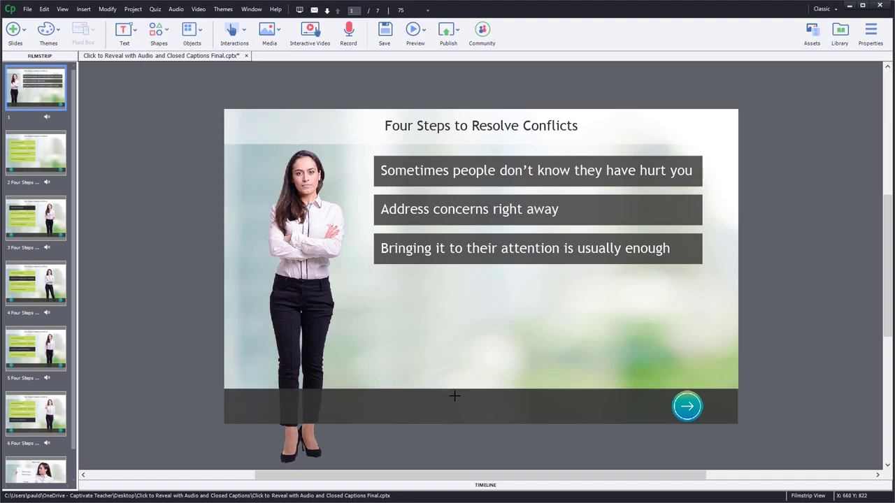
pyautogui.moveTo(455, 395); pyautogui.dragTo(541, 414)
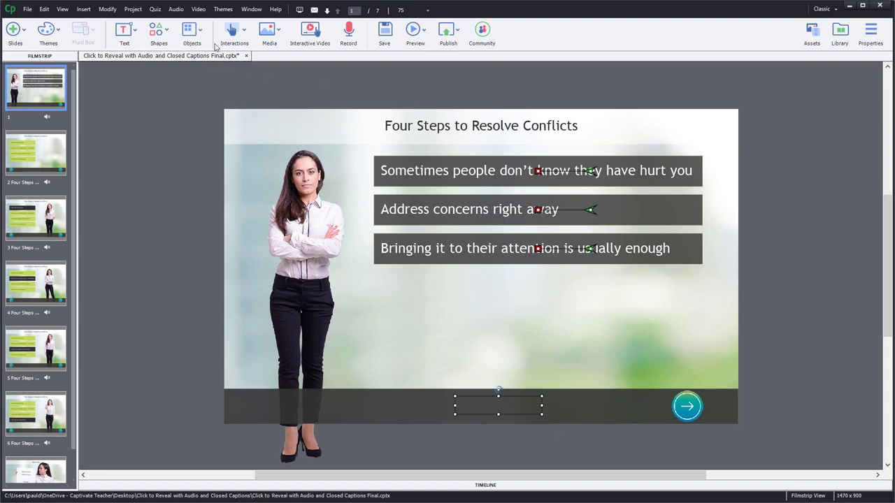
# Show the alignment tools and center the footer rectangle horizontally on the slide.
pyautogui.click(249, 12)
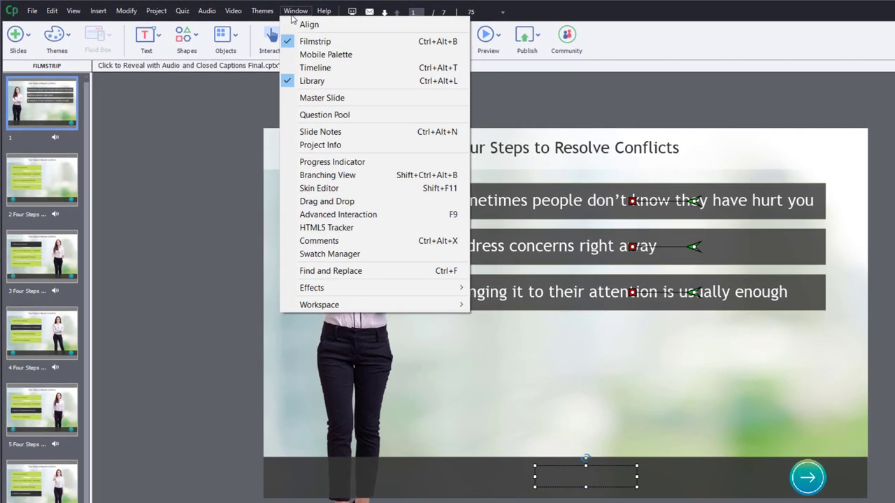
pyautogui.click(295, 24)
pyautogui.click(166, 32)
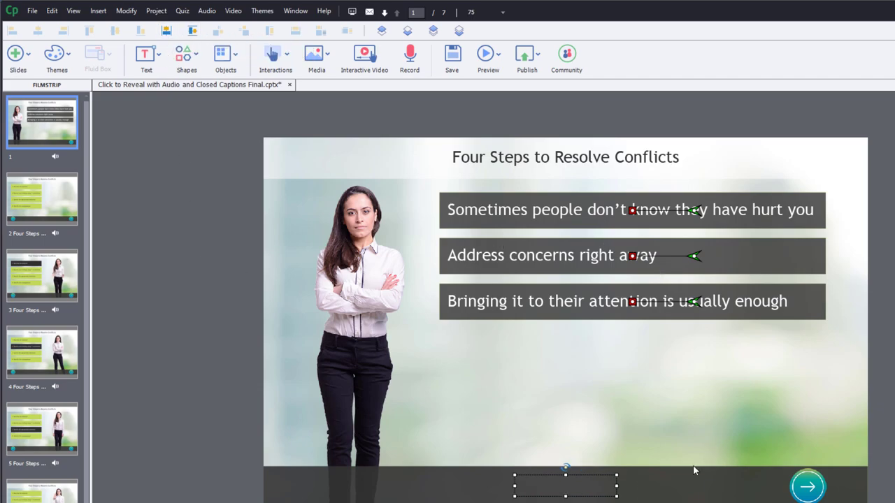
# Put the footer rectangle in text editing, center its text and set the text color to white.
pyautogui.doubleClick(569, 490)
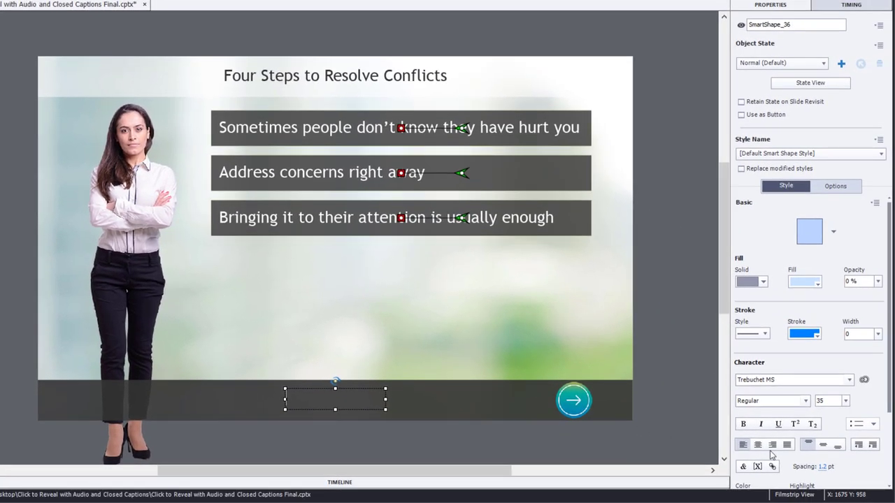
pyautogui.click(759, 445)
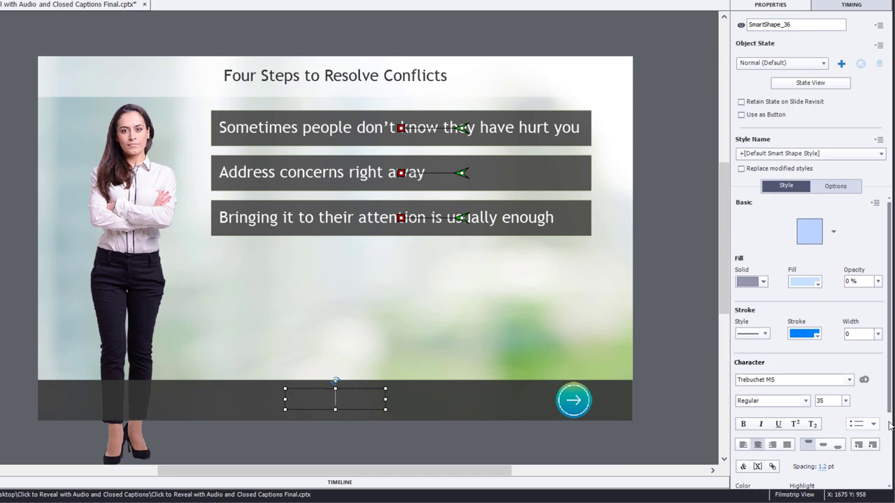
pyautogui.scroll(-3, 886, 430)
pyautogui.click(750, 405)
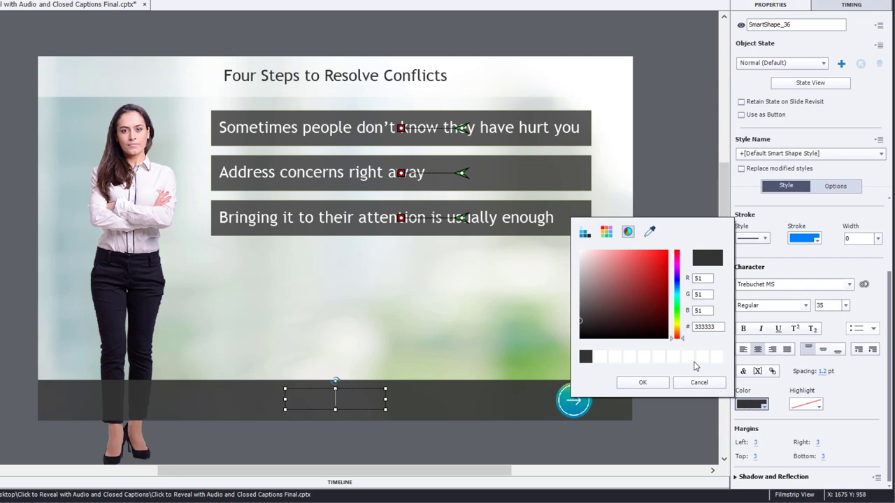
pyautogui.click(600, 357)
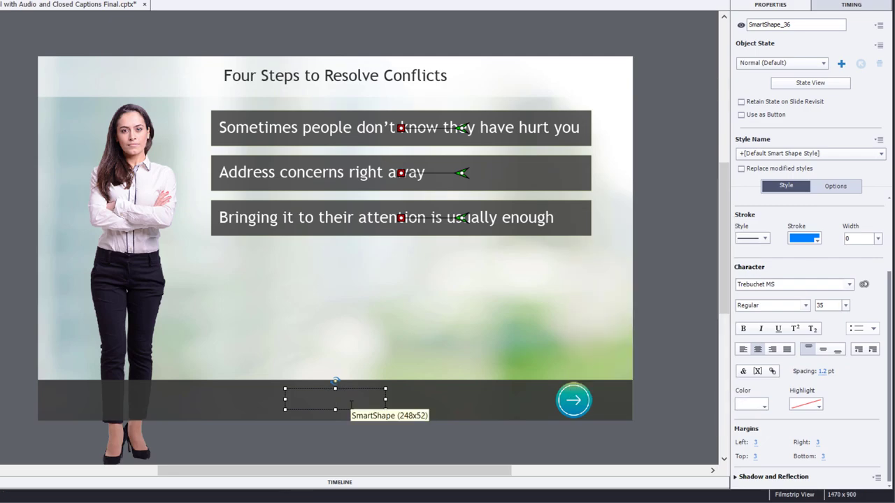
# Insert the user variable _FakeSlideNumber into the footer rectangle's text, keeping the maximum length of 50.
pyautogui.click(757, 371)
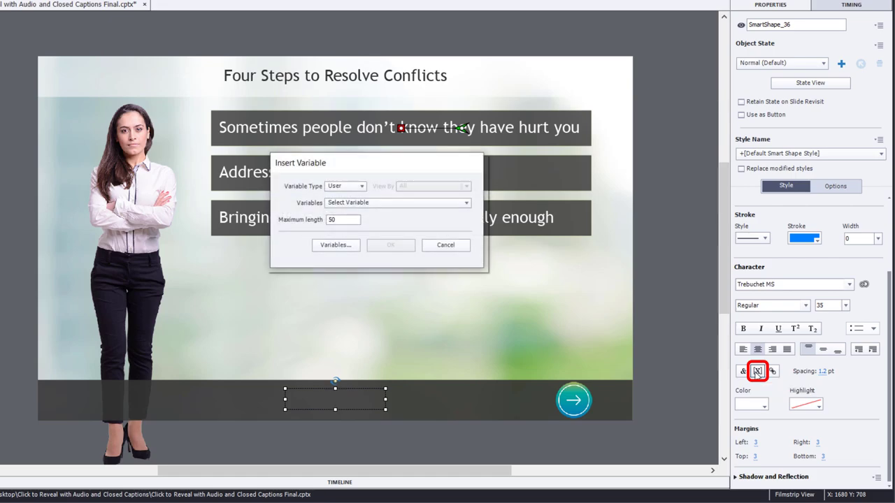
pyautogui.click(365, 202)
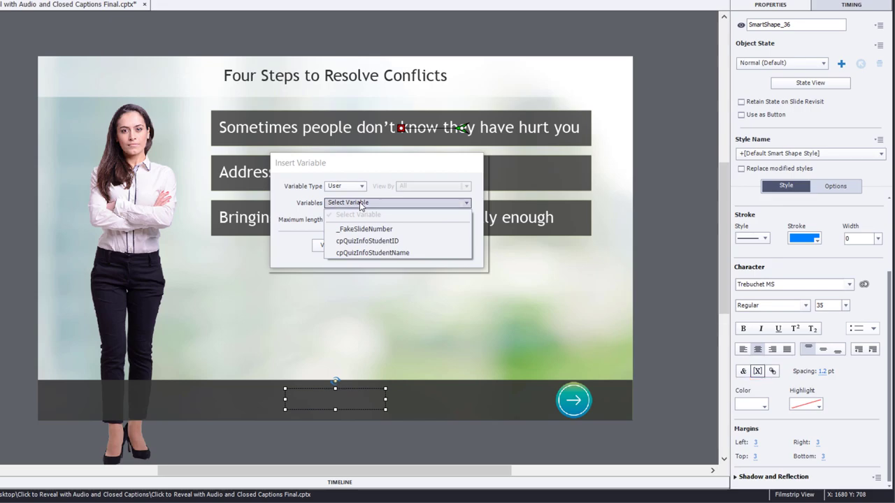
pyautogui.click(378, 229)
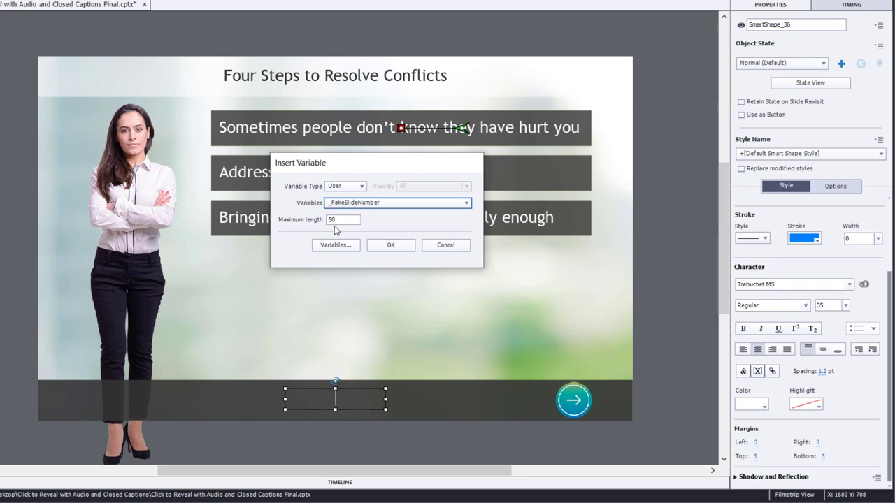
pyautogui.click(391, 244)
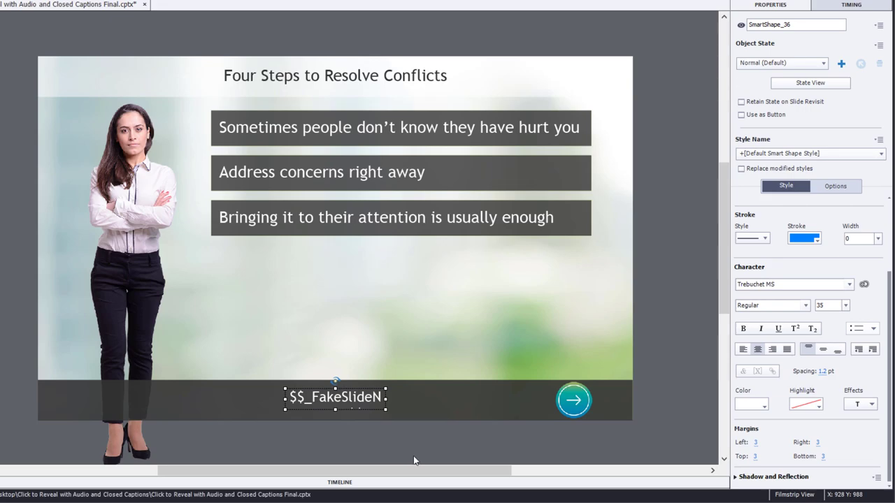
# Show the timeline and set the footer rectangle to display for the rest of the project, placed on top of other objects.
pyautogui.click(374, 484)
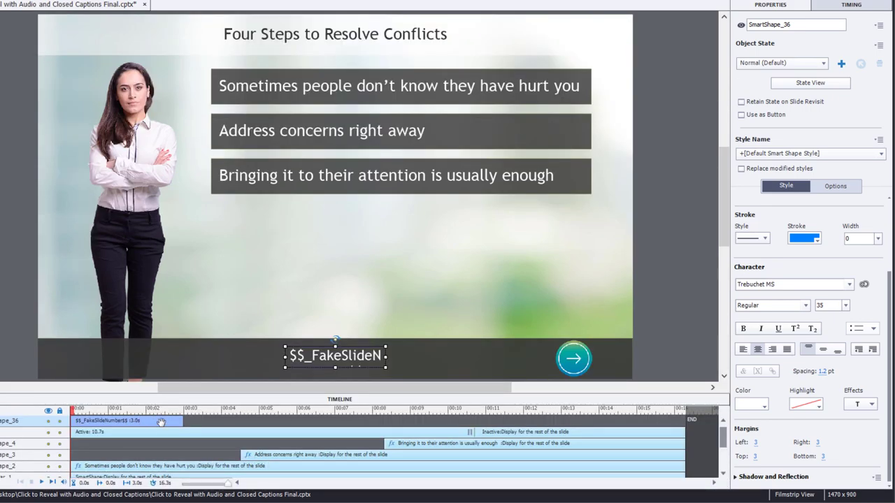
pyautogui.click(852, 5)
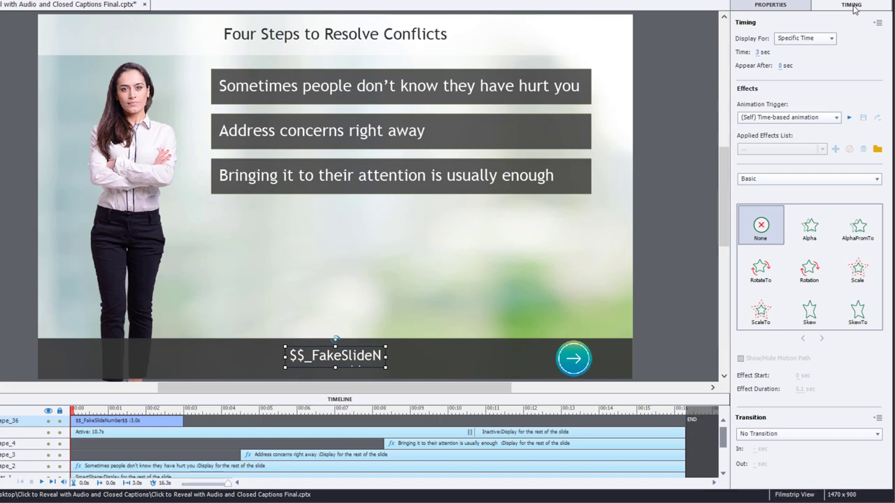
pyautogui.click(805, 40)
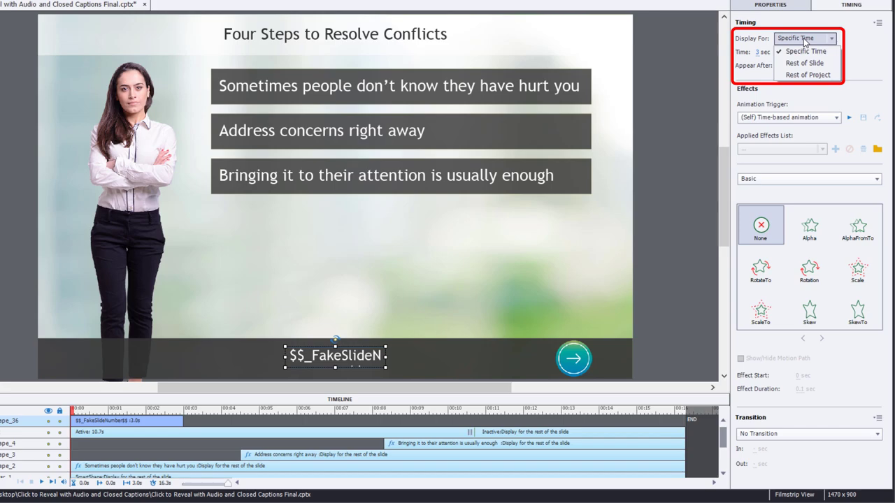
pyautogui.click(809, 75)
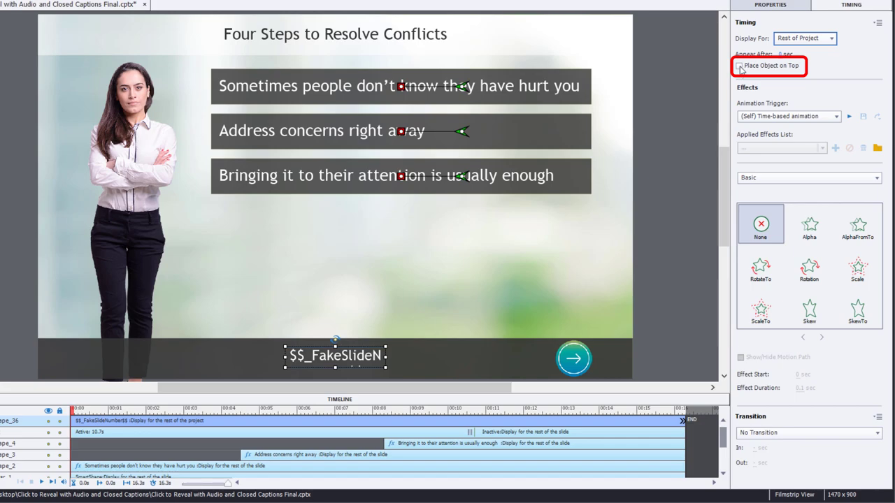
pyautogui.click(740, 68)
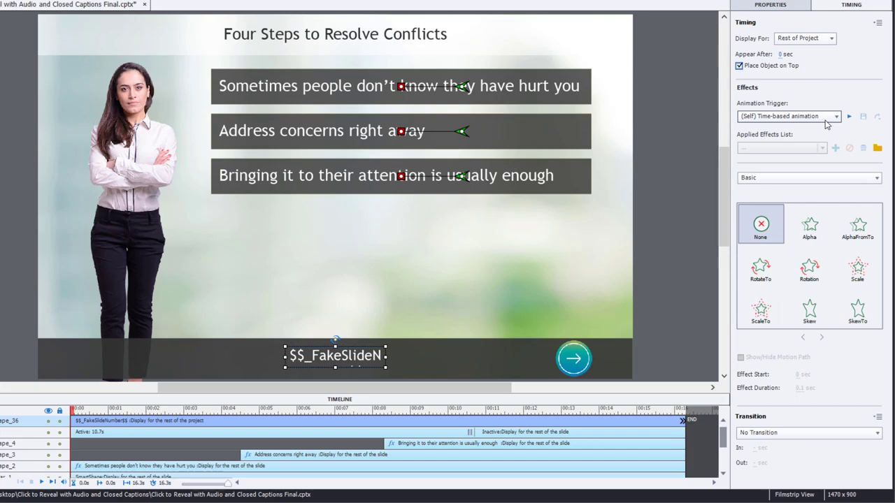
# Set slide 1's On Enter action to execute the shared action FakeSlideNumber, with the fake slide number parameter saved as 1.
pyautogui.click(683, 156)
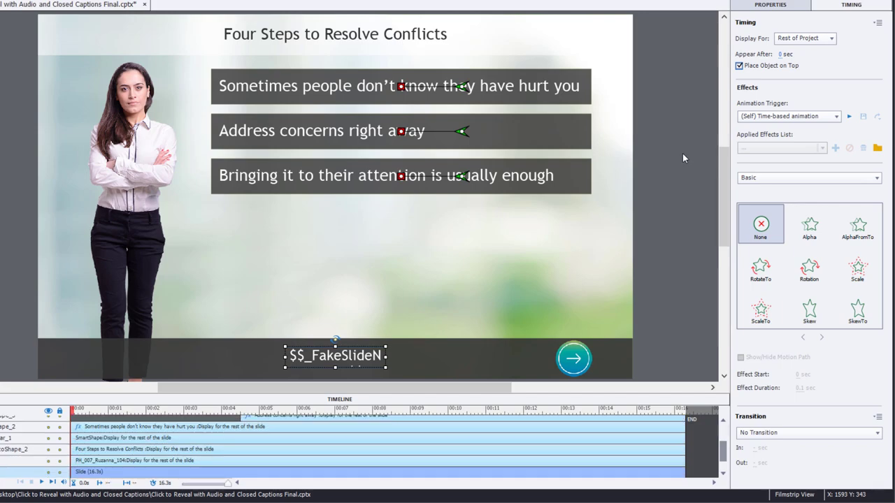
pyautogui.click(771, 7)
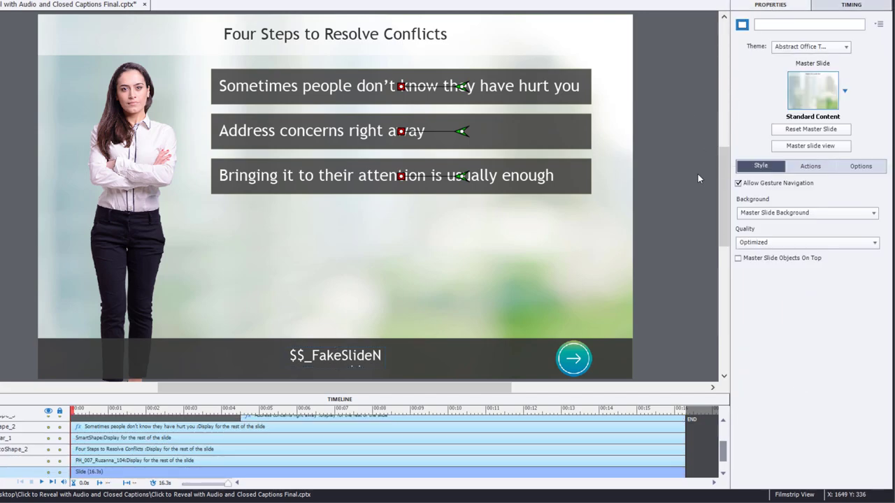
pyautogui.click(810, 165)
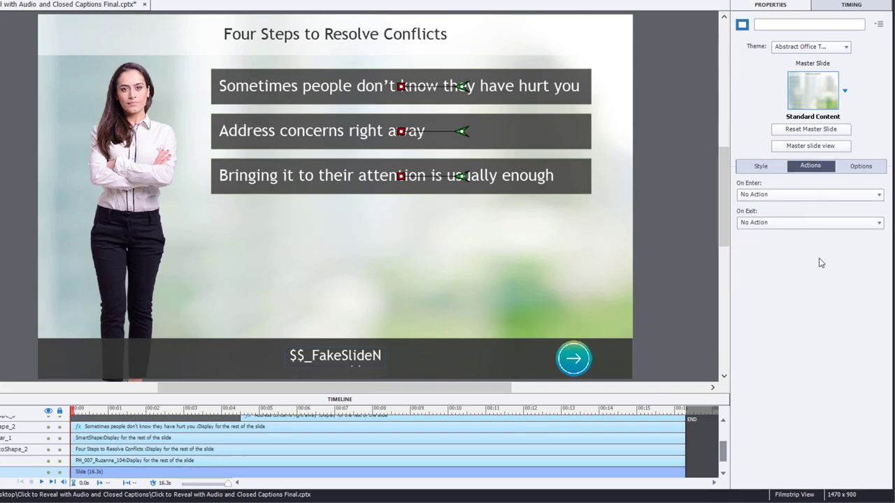
pyautogui.click(784, 196)
pyautogui.click(786, 238)
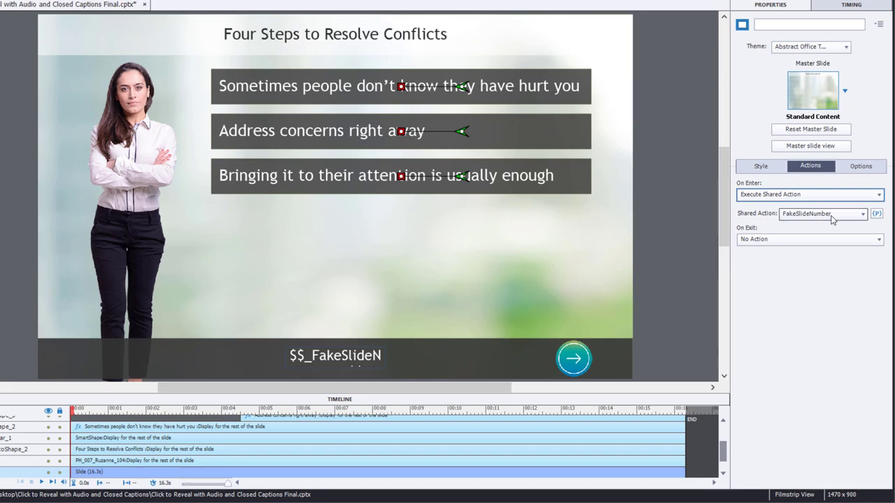
pyautogui.click(877, 214)
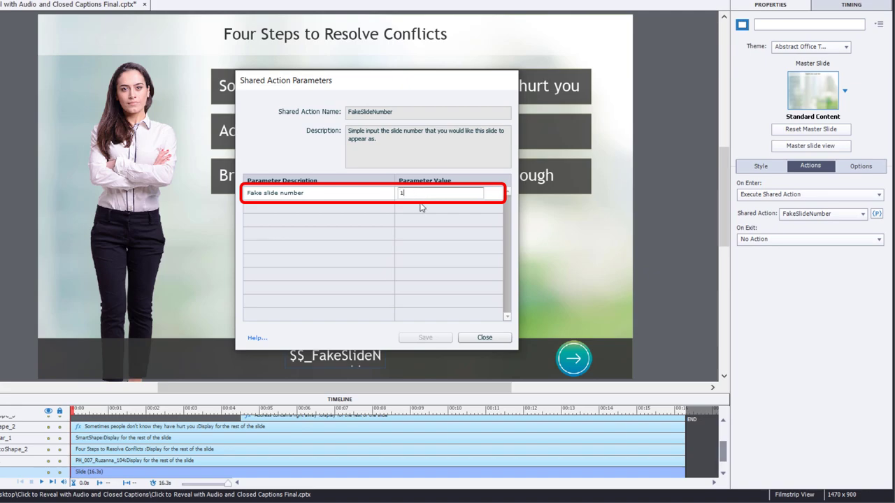
pyautogui.click(404, 218)
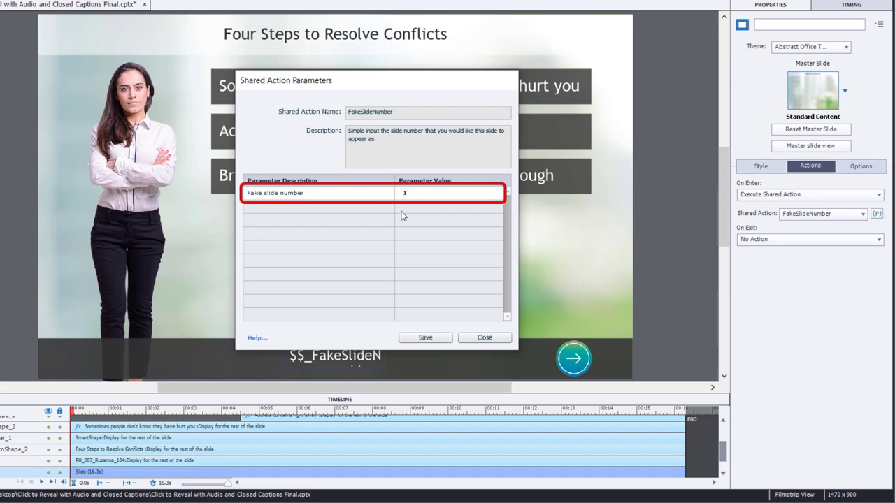
pyautogui.click(425, 338)
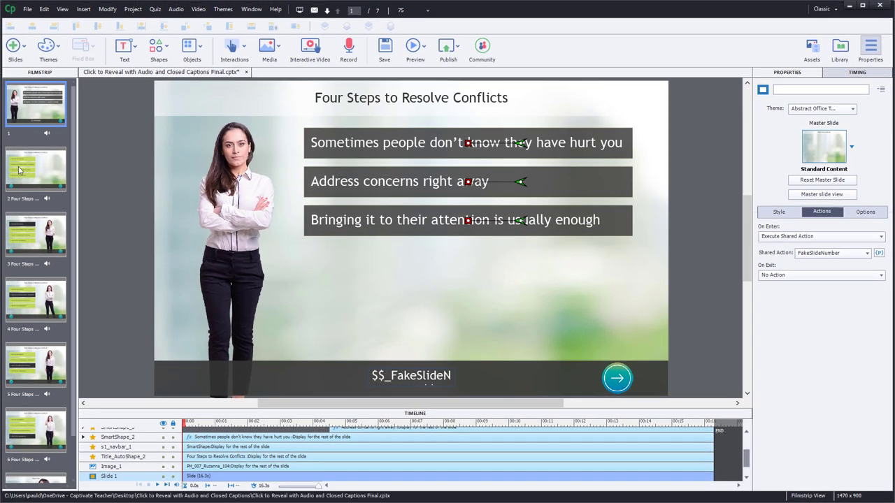
# Set slide 2's On Enter action to execute the shared action FakeSlideNumber, with the fake slide number parameter saved as 2.
pyautogui.click(3, 162)
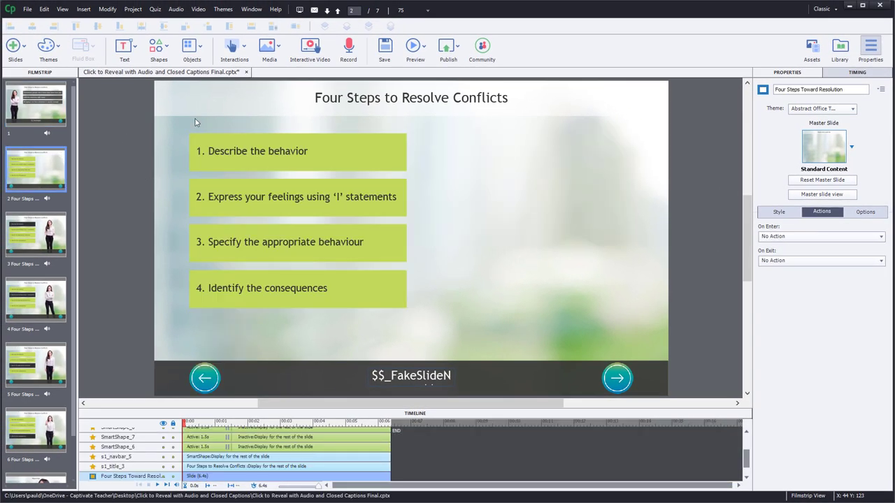
pyautogui.click(818, 237)
pyautogui.click(804, 272)
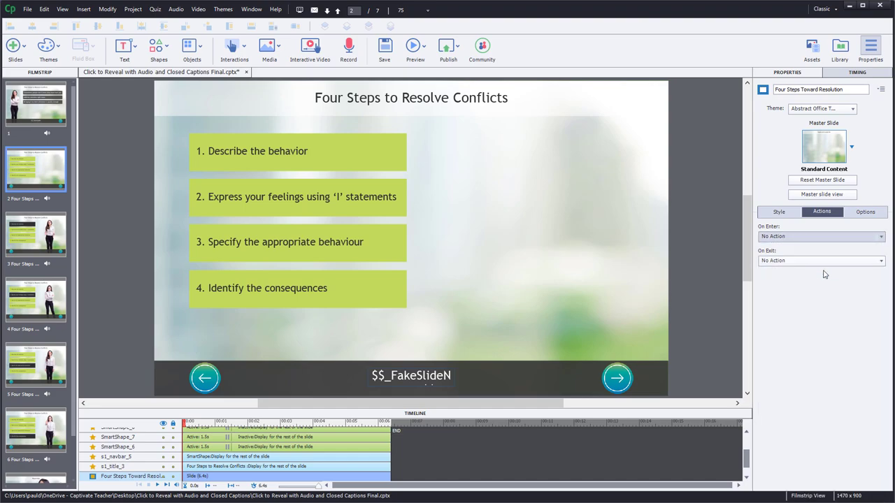
pyautogui.click(879, 253)
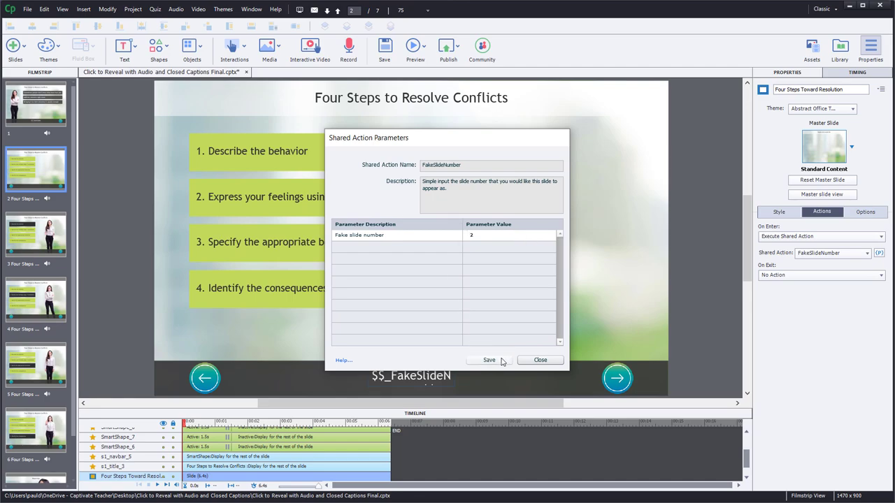
pyautogui.click(500, 361)
# Have slides 3 and 4 execute the shared action FakeSlideNumber on enter, each with the fake slide number 2.
pyautogui.click(39, 238)
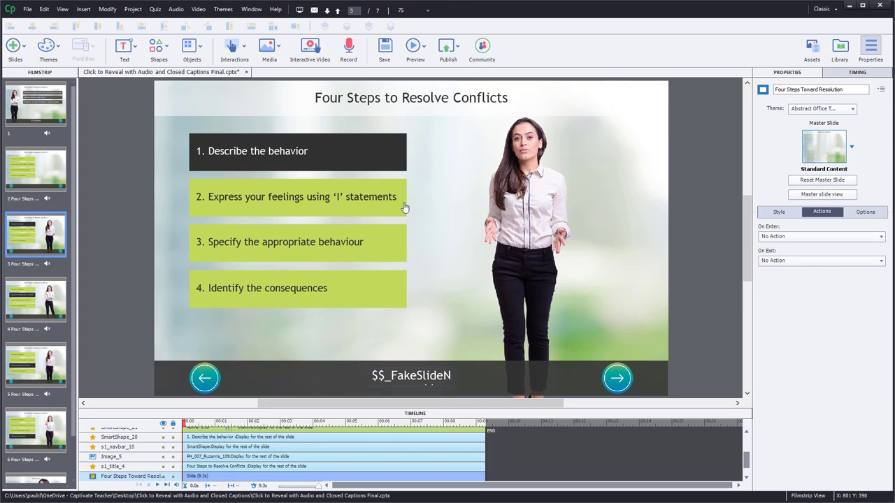
pyautogui.click(838, 236)
pyautogui.click(832, 272)
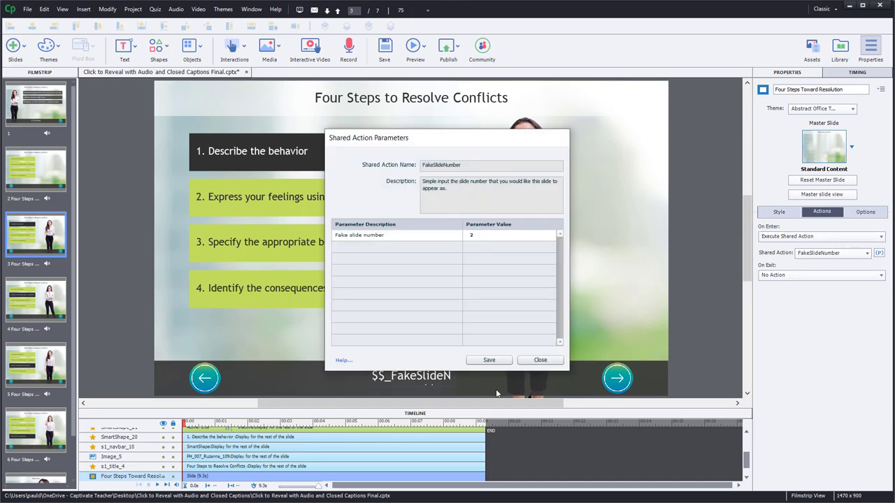
pyautogui.click(506, 361)
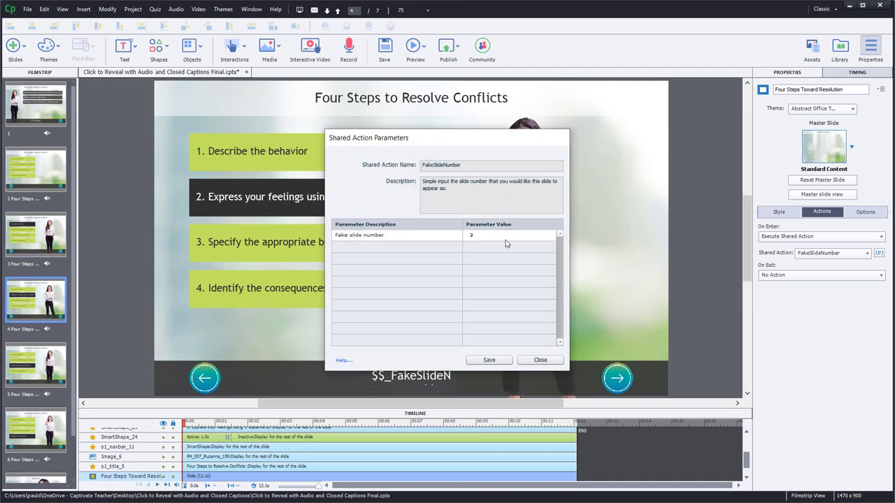
pyautogui.click(489, 361)
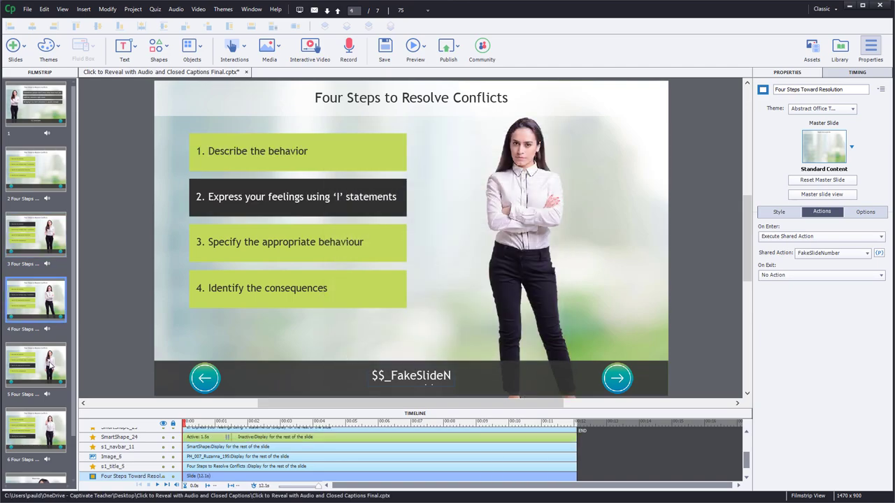
# Have slide 5 execute the shared action FakeSlideNumber on enter, with 2 as its fake slide number.
pyautogui.click(35, 364)
pyautogui.click(801, 237)
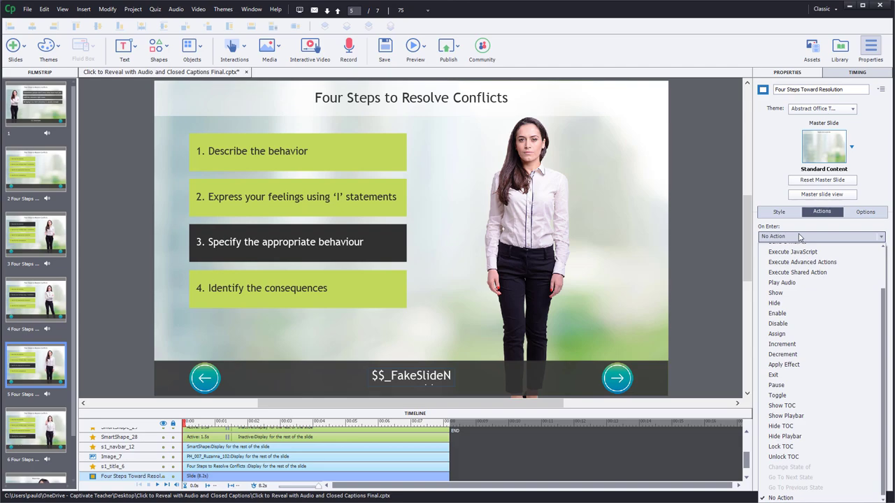
pyautogui.click(797, 272)
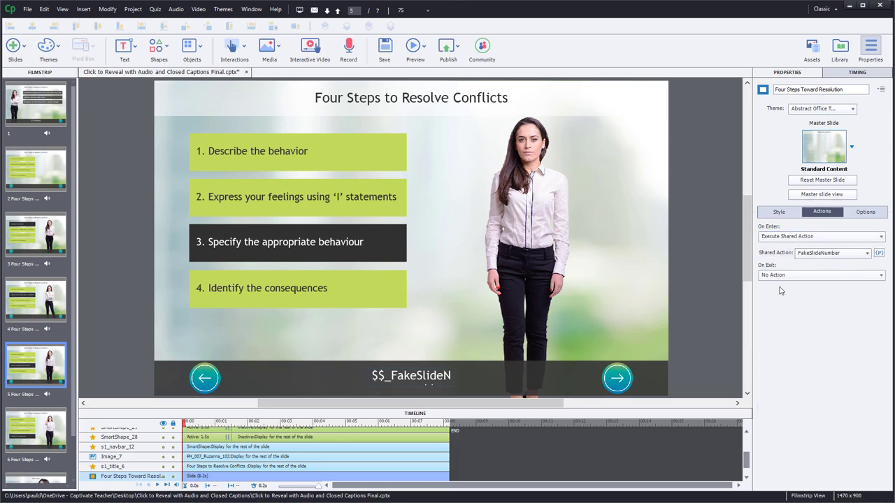
pyautogui.click(489, 238)
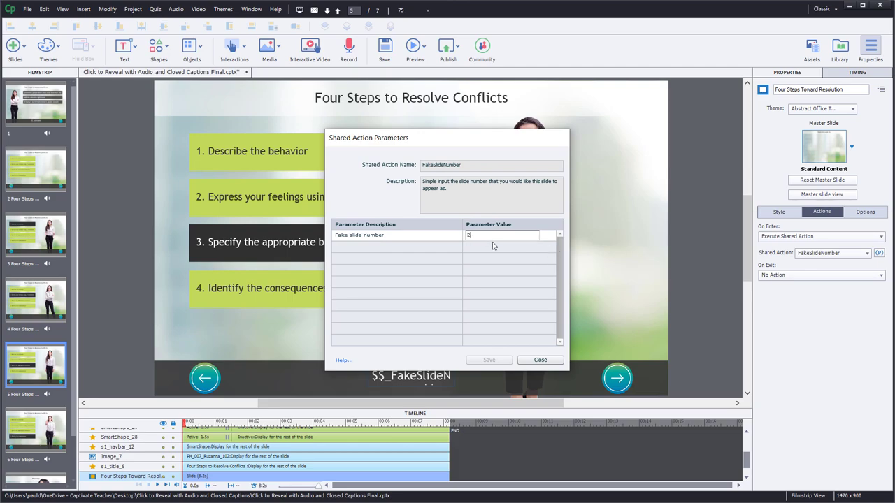
pyautogui.write('2')
pyautogui.click(498, 359)
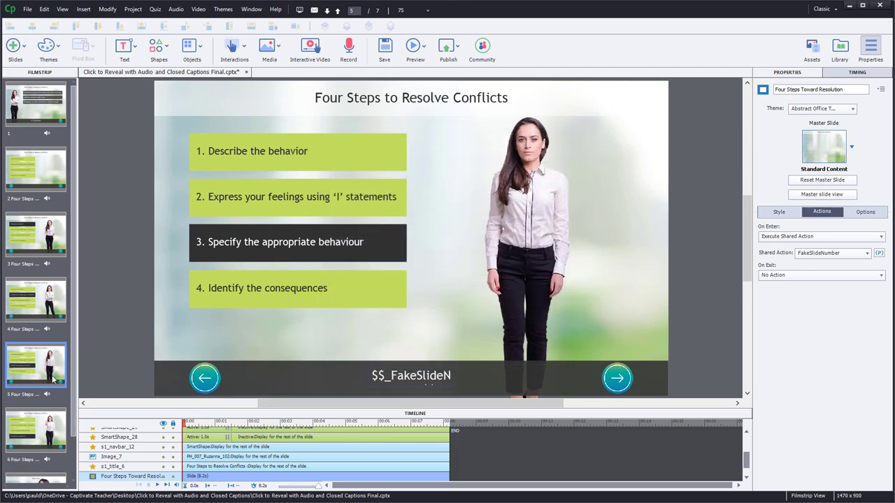
# Have slide 6 execute the shared action FakeSlideNumber on enter and save its fake slide number parameter.
pyautogui.click(35, 430)
pyautogui.click(822, 236)
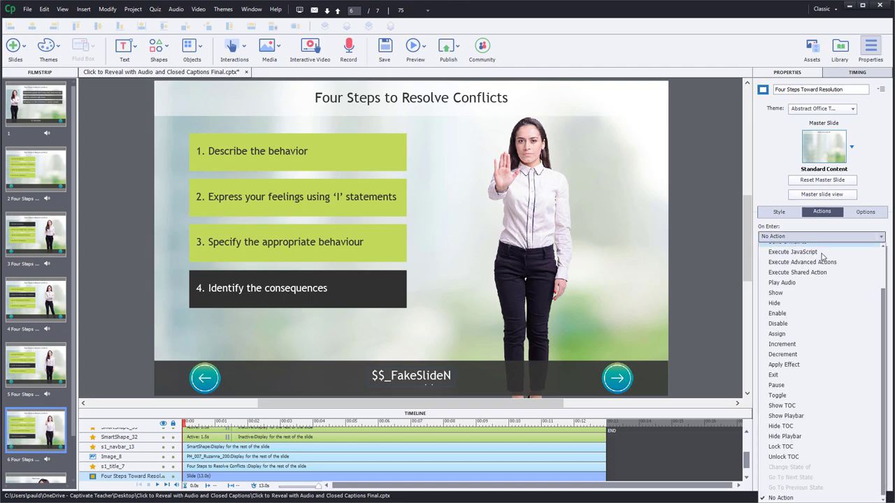
pyautogui.click(797, 272)
pyautogui.click(879, 253)
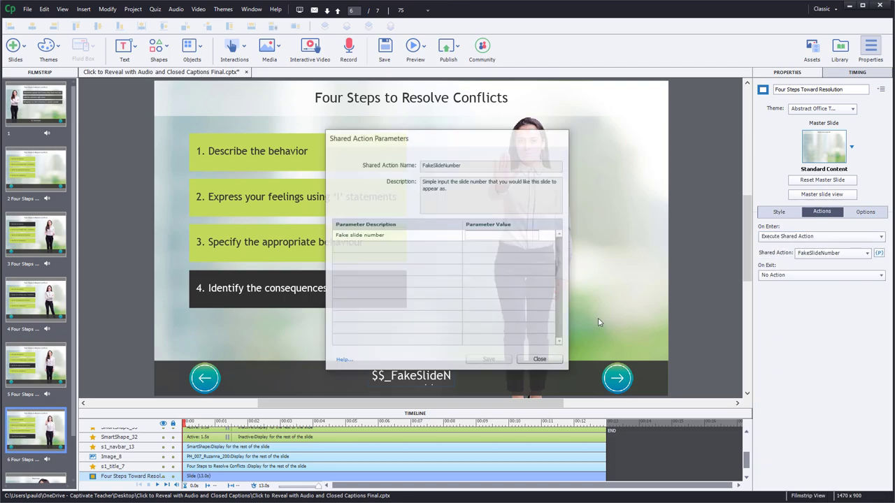
pyautogui.click(496, 359)
# Set the On Enter action of slide 7, Reporting, to execute the shared action FakeSlideNumber with the fake slide number 3.
pyautogui.scroll(-1, 39, 314)
pyautogui.click(40, 450)
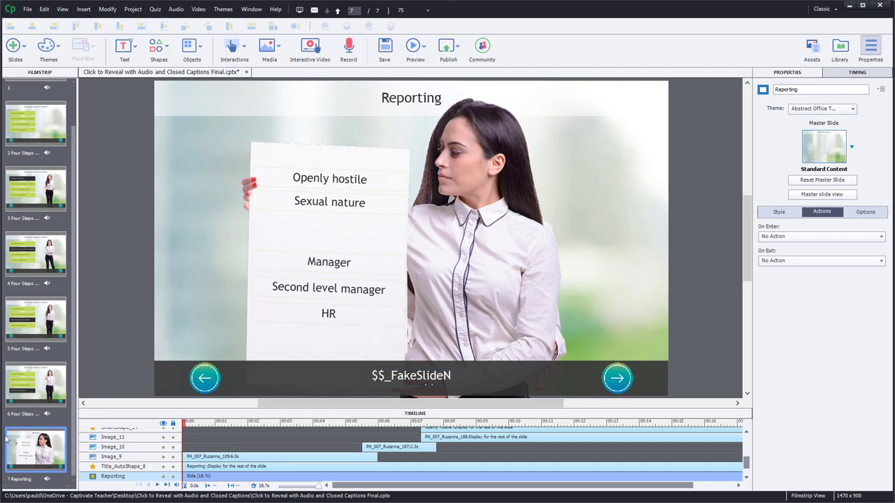
pyautogui.click(815, 238)
pyautogui.click(811, 272)
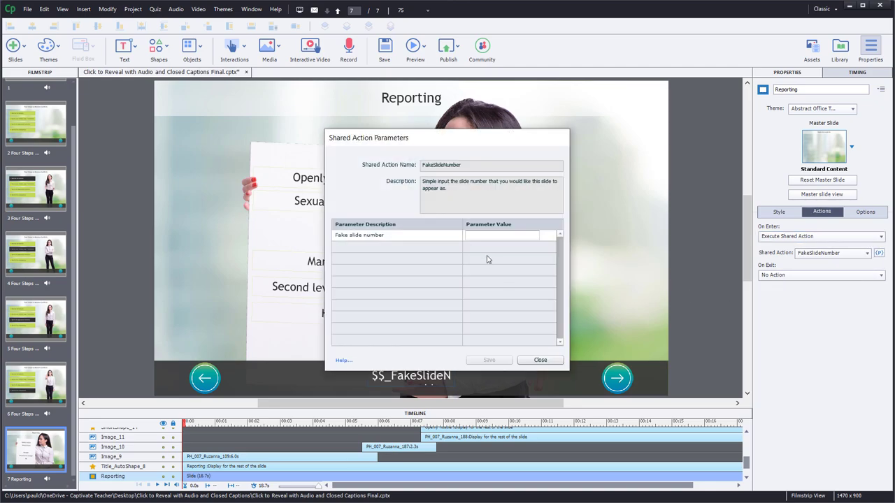
pyautogui.click(488, 236)
pyautogui.write('3')
pyautogui.press('Return')
pyautogui.click(488, 360)
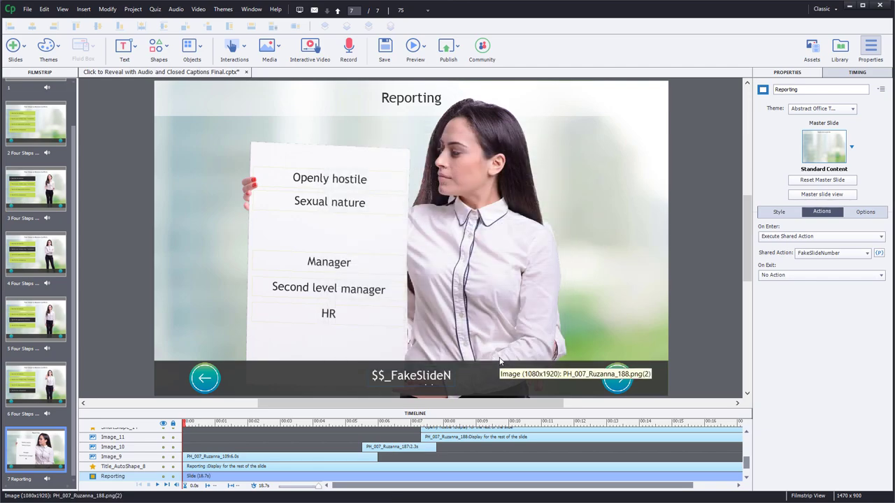
# Preview the project and advance from slide 1 through to the Reporting slide, checking the number in the footer.
pyautogui.click(420, 46)
pyautogui.click(441, 74)
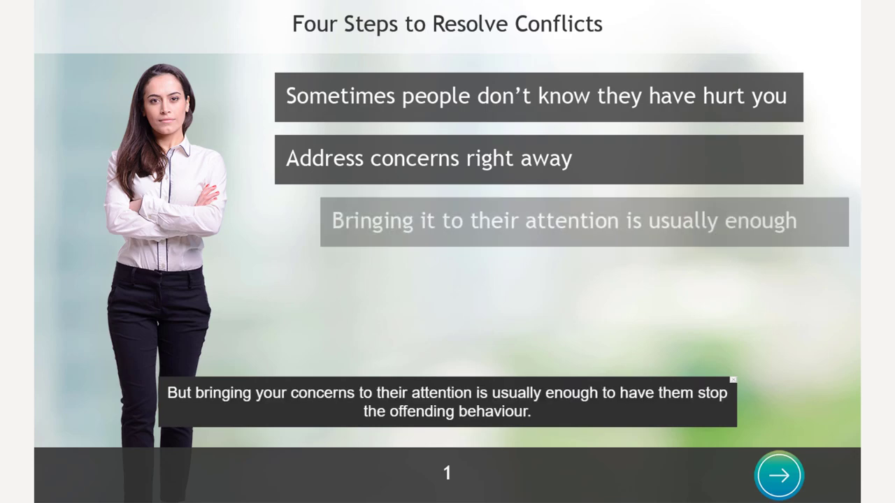
pyautogui.click(784, 480)
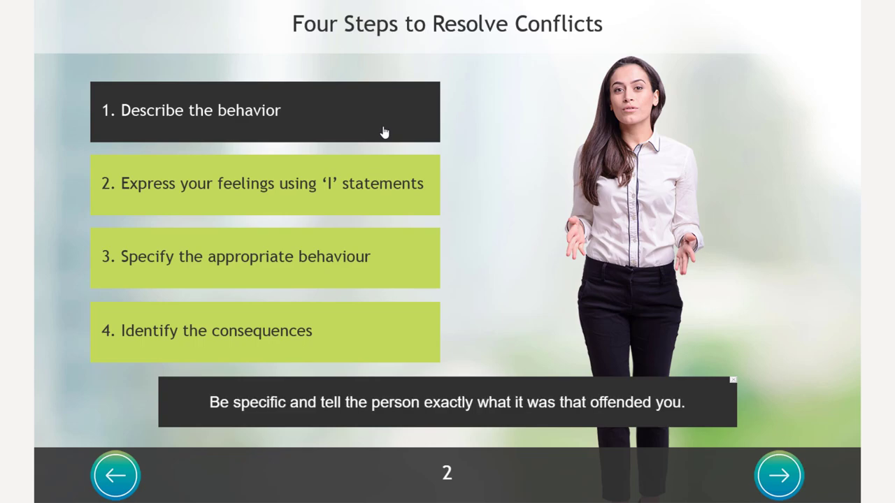
pyautogui.click(783, 481)
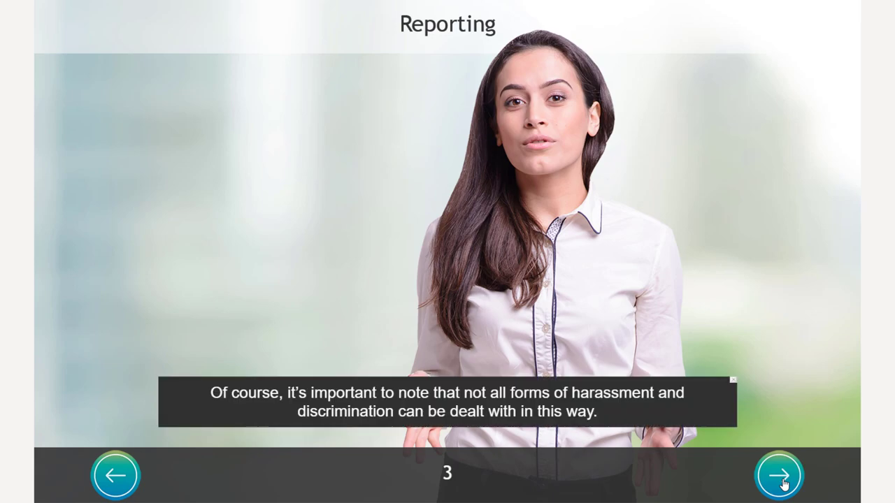